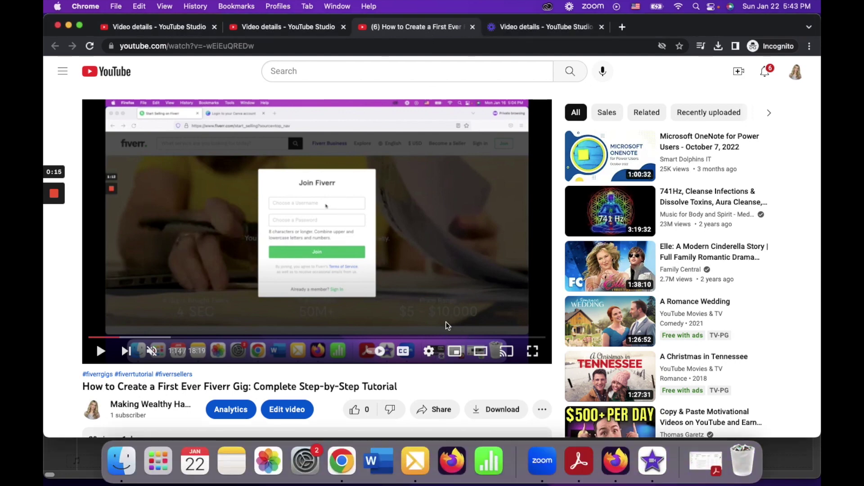
Check the YouTube player's available playback qualities, leaving the setting unchanged.
{"action": "left_click", "coordinate": [429, 352]}
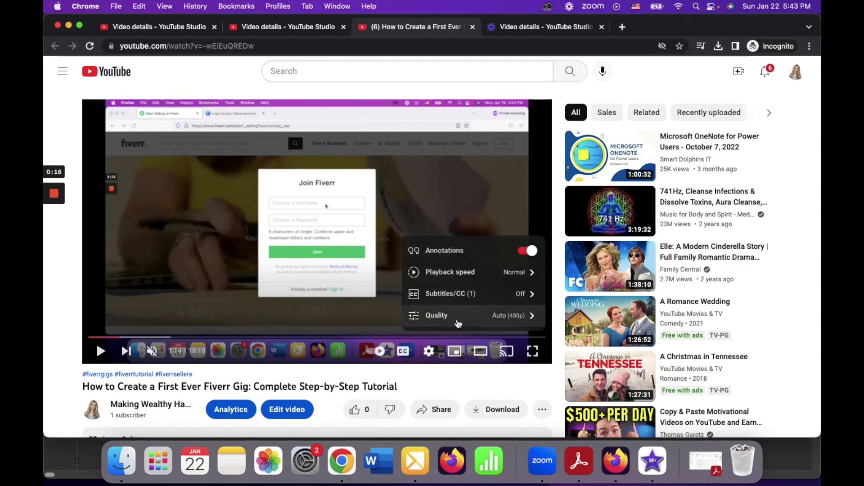
{"action": "left_click", "coordinate": [533, 317]}
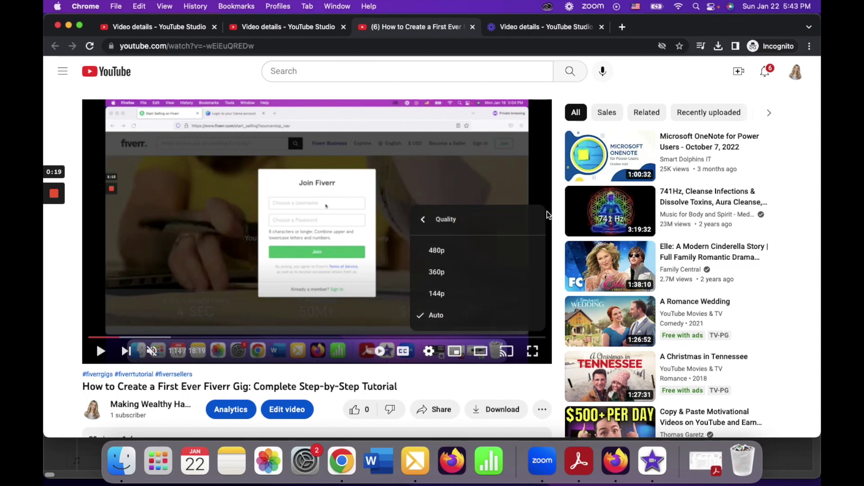
{"action": "left_click", "coordinate": [558, 173]}
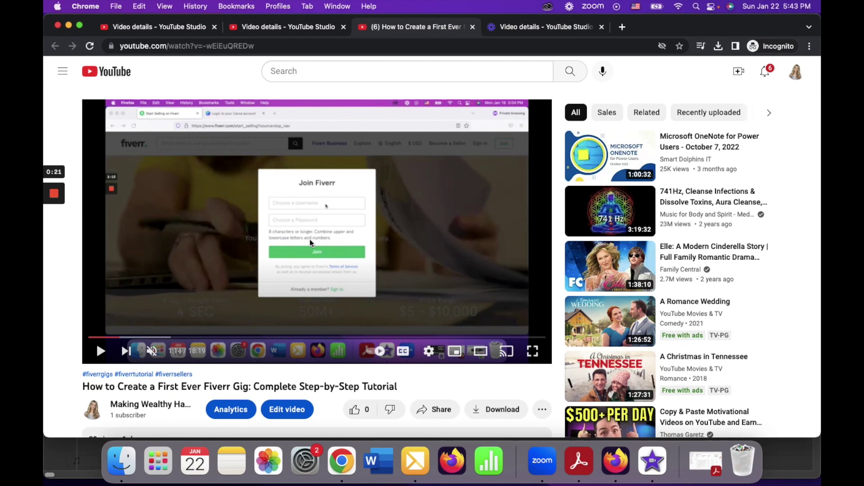
Switch to the tutorial's Studio Video details page and view its SD-only quality badge.
{"action": "left_click", "coordinate": [283, 29]}
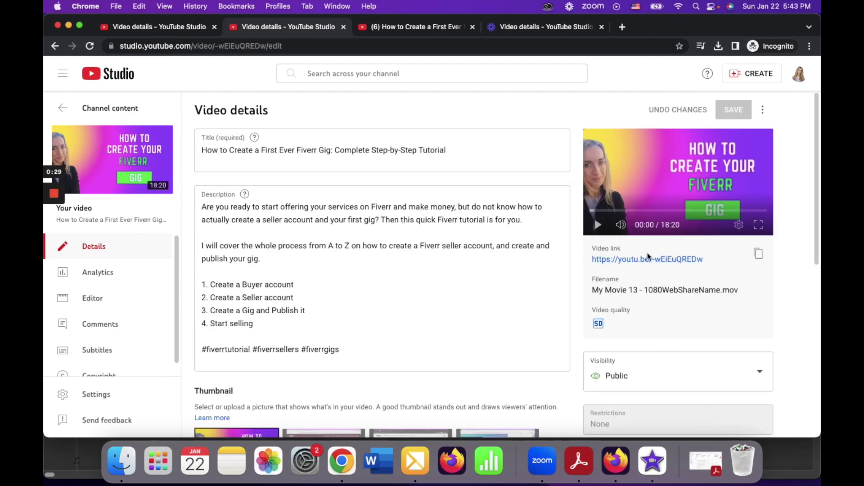
{"action": "scroll", "coordinate": [351, 322], "scroll_direction": "down", "scroll_amount": 3}
{"action": "scroll", "coordinate": [351, 322], "scroll_direction": "up", "scroll_amount": 3}
{"action": "mouse_move", "coordinate": [600, 325]}
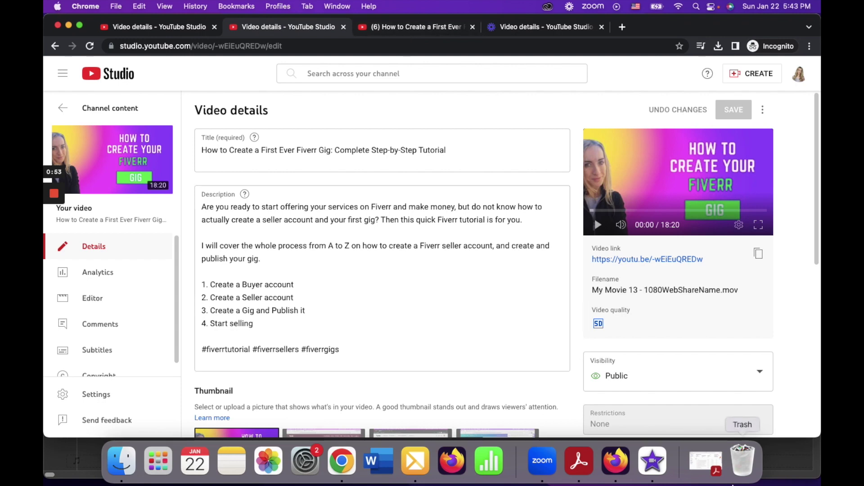
Cancel the pending share, reopen YouTube & Facebook sharing, review its Resolution list, then cancel without exporting.
{"action": "left_click", "coordinate": [653, 470]}
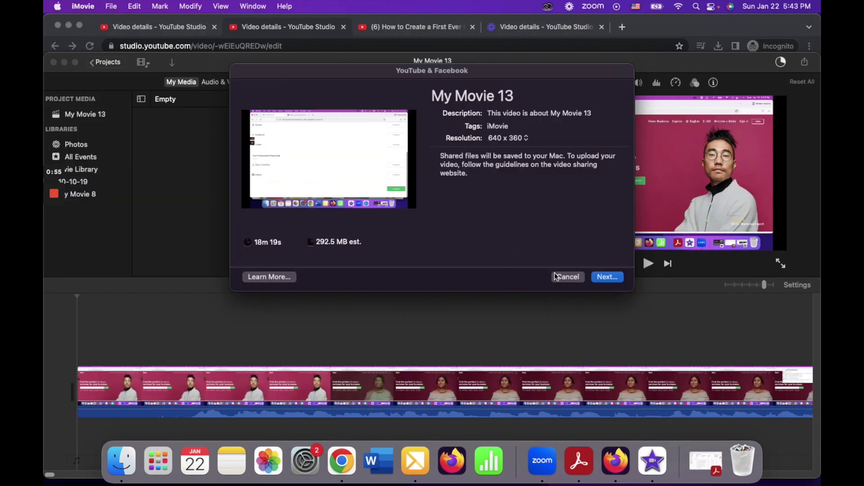
{"action": "left_click", "coordinate": [568, 277]}
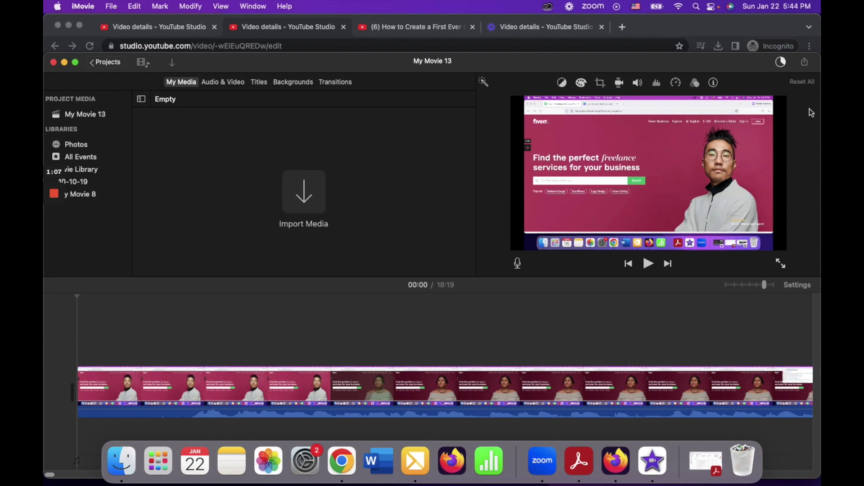
{"action": "left_click", "coordinate": [805, 62]}
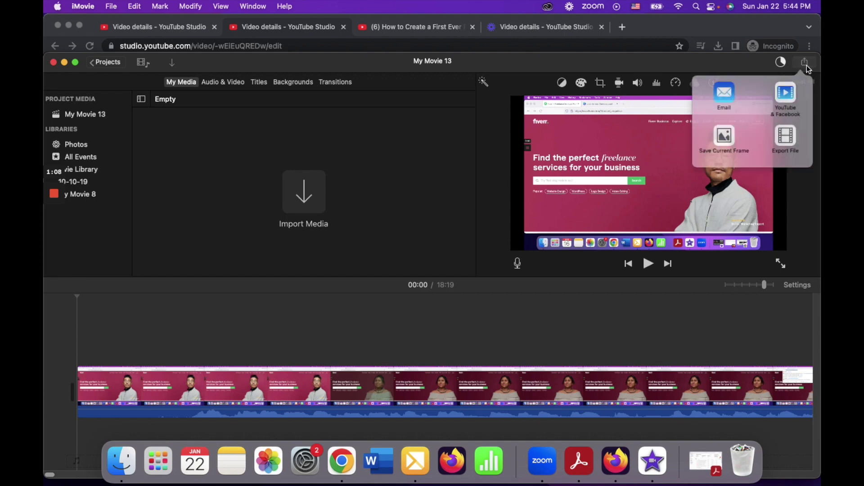
{"action": "left_click", "coordinate": [786, 106]}
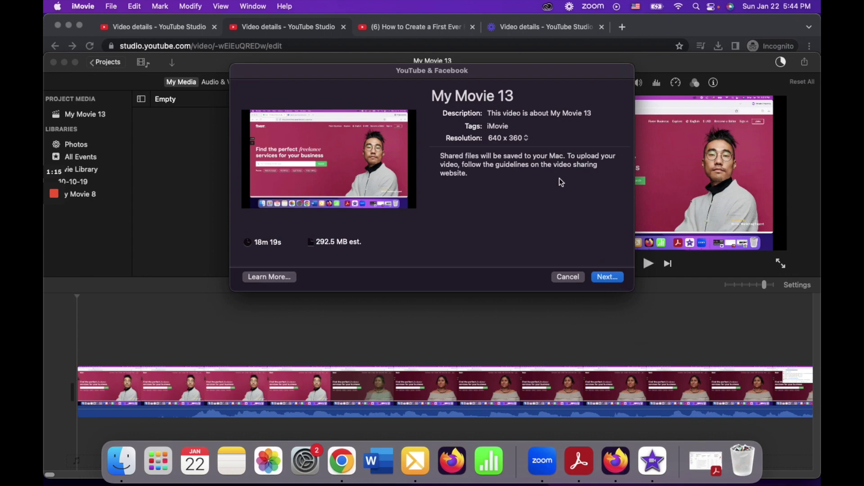
{"action": "left_click", "coordinate": [528, 139]}
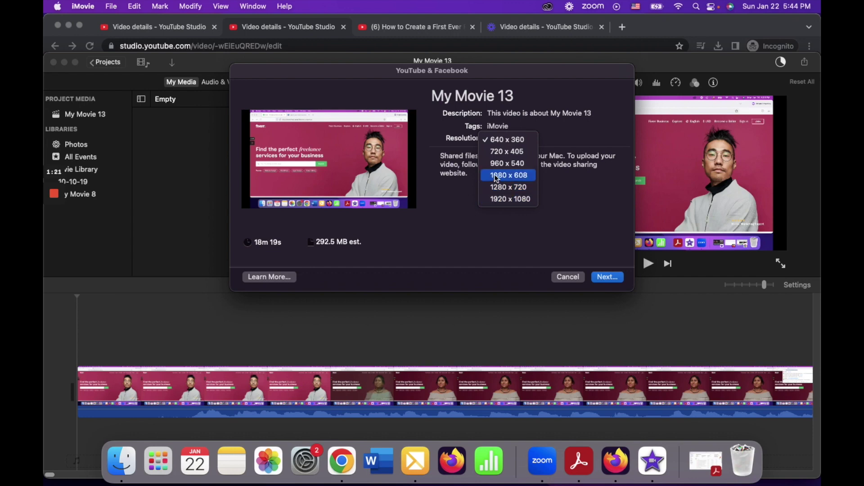
{"action": "left_click", "coordinate": [568, 279]}
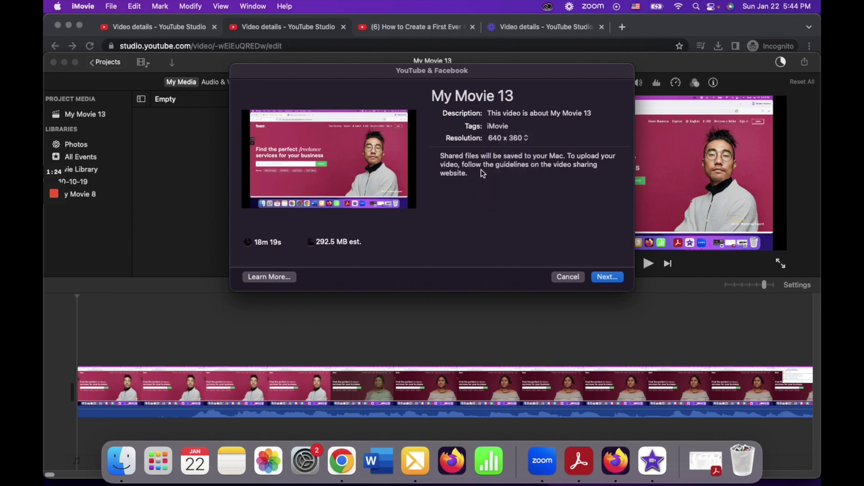
{"action": "left_click", "coordinate": [566, 278]}
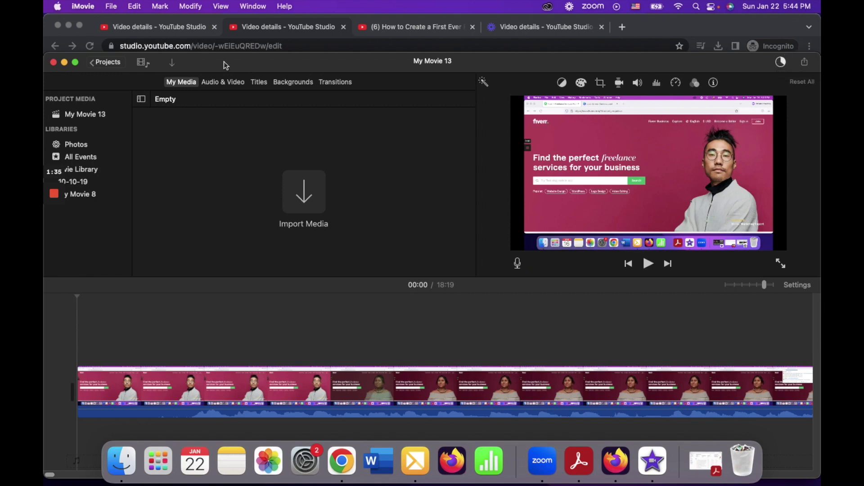
{"action": "left_click", "coordinate": [111, 7]}
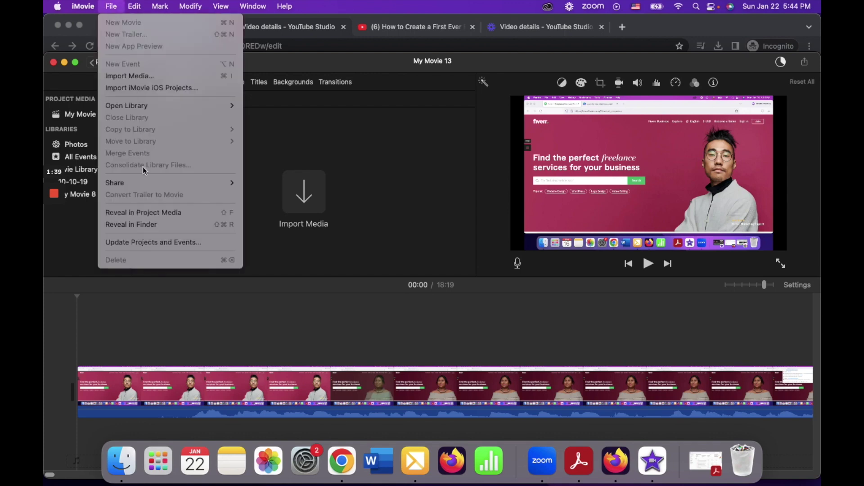
{"action": "mouse_move", "coordinate": [135, 184]}
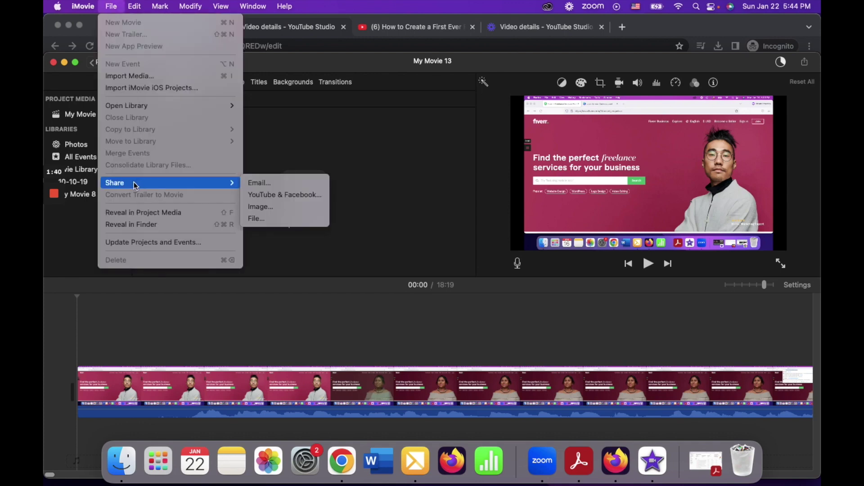
{"action": "left_click", "coordinate": [265, 221]}
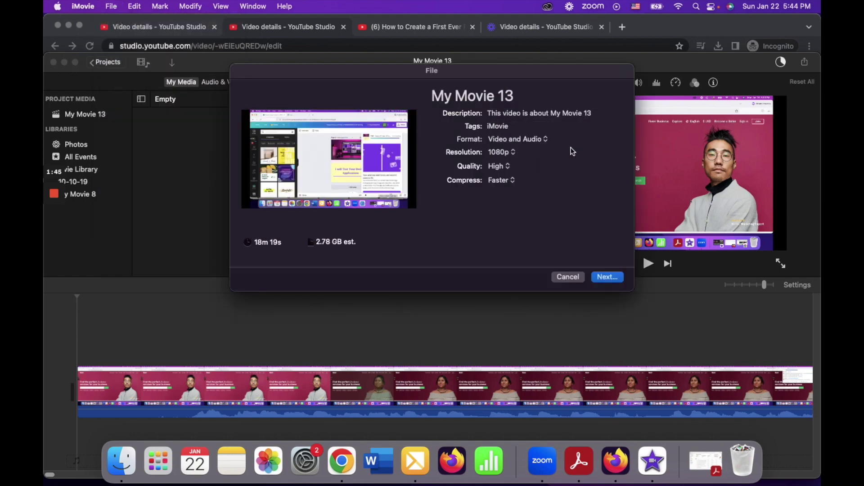
{"action": "left_click", "coordinate": [546, 140]}
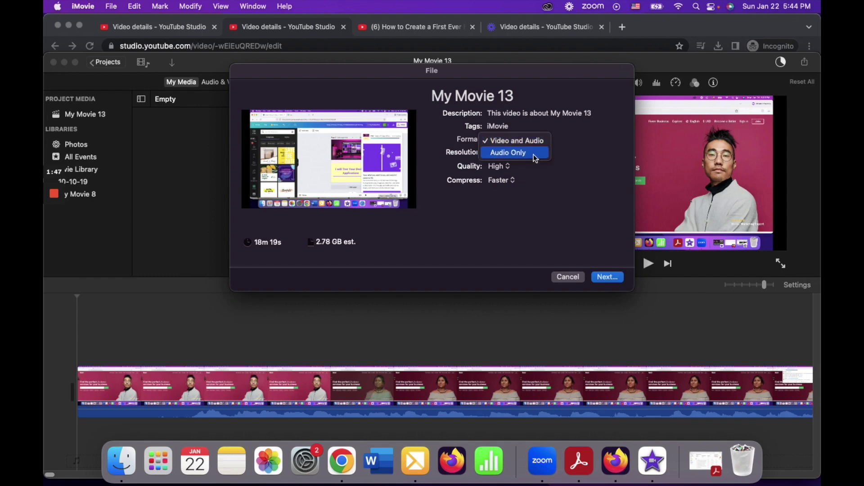
{"action": "left_click", "coordinate": [555, 175]}
{"action": "left_click", "coordinate": [513, 153]}
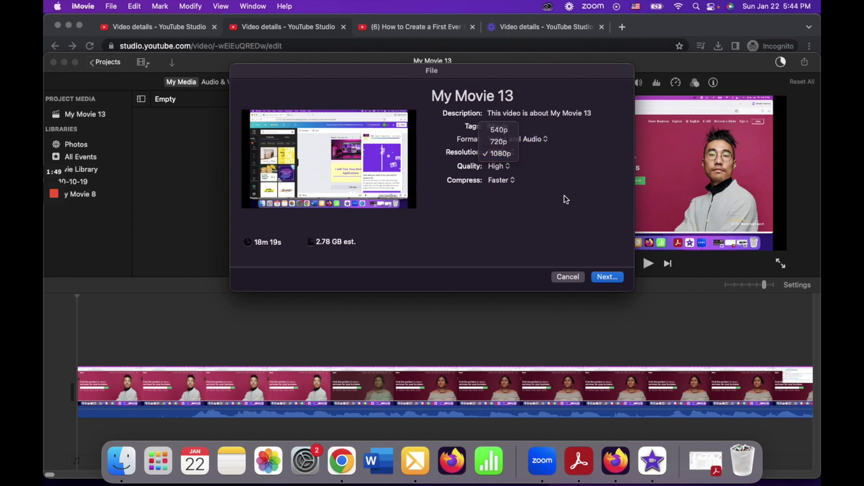
{"action": "left_click", "coordinate": [563, 197]}
{"action": "left_click", "coordinate": [509, 169]}
{"action": "left_click", "coordinate": [556, 208]}
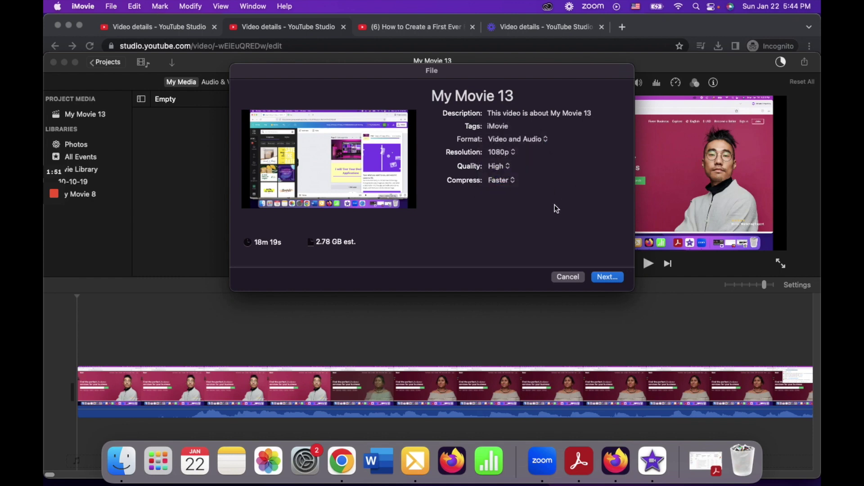
{"action": "left_click", "coordinate": [510, 180]}
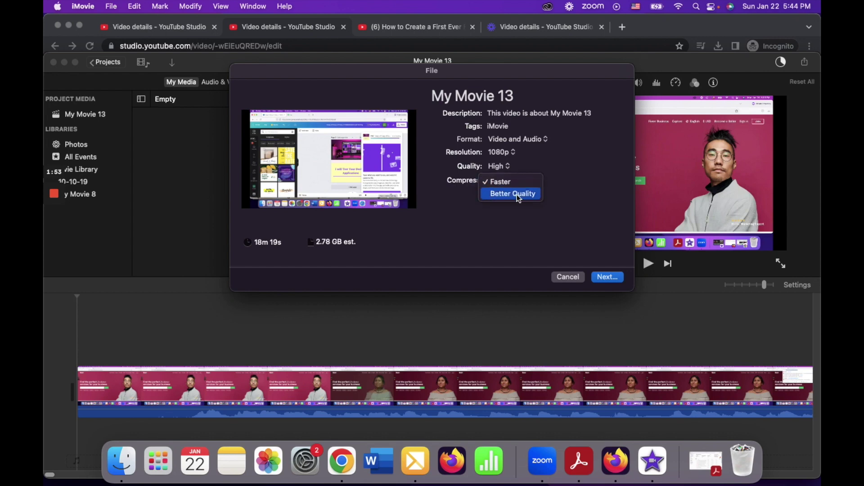
{"action": "left_click", "coordinate": [524, 214]}
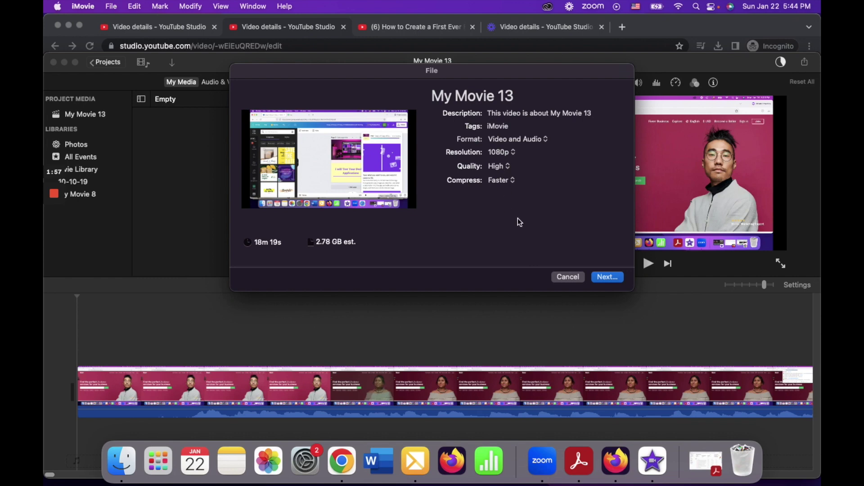
{"action": "left_click", "coordinate": [570, 277]}
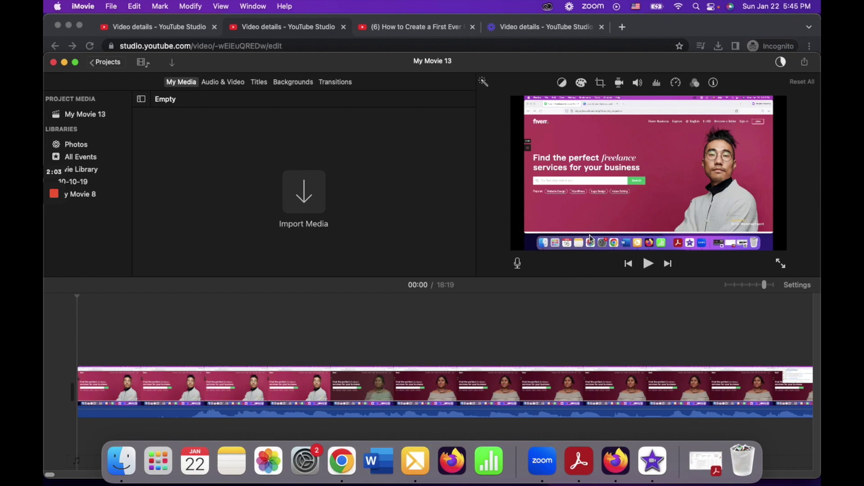
Minimise iMovie and return to the Fiverr tutorial's YouTube watch page.
{"action": "left_click", "coordinate": [64, 62]}
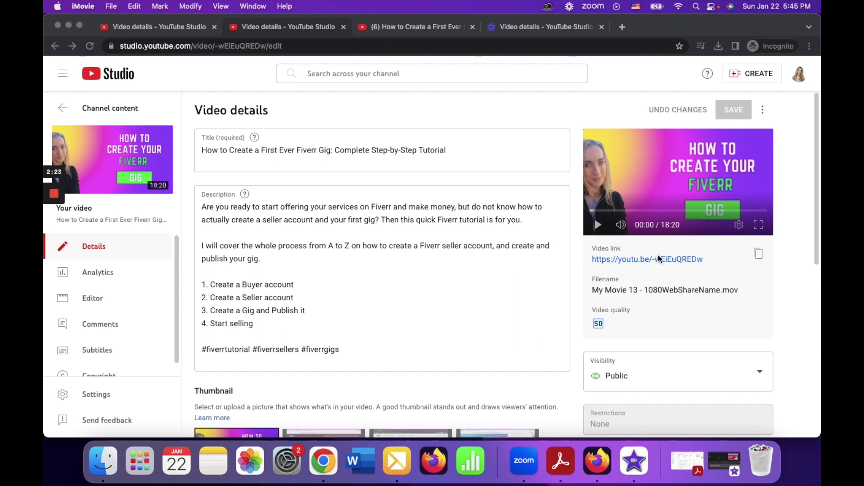
{"action": "left_click", "coordinate": [383, 27]}
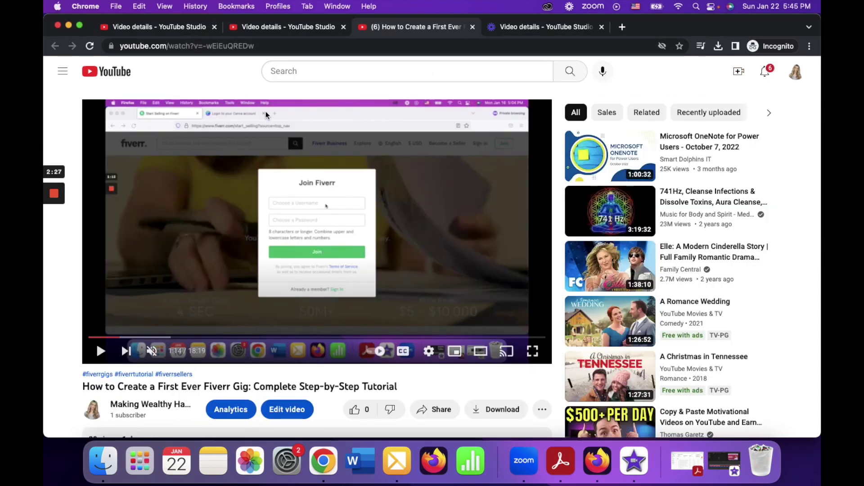
Confirm the tutorial's quality options top out at 480p, leaving Auto selected.
{"action": "left_click", "coordinate": [428, 351]}
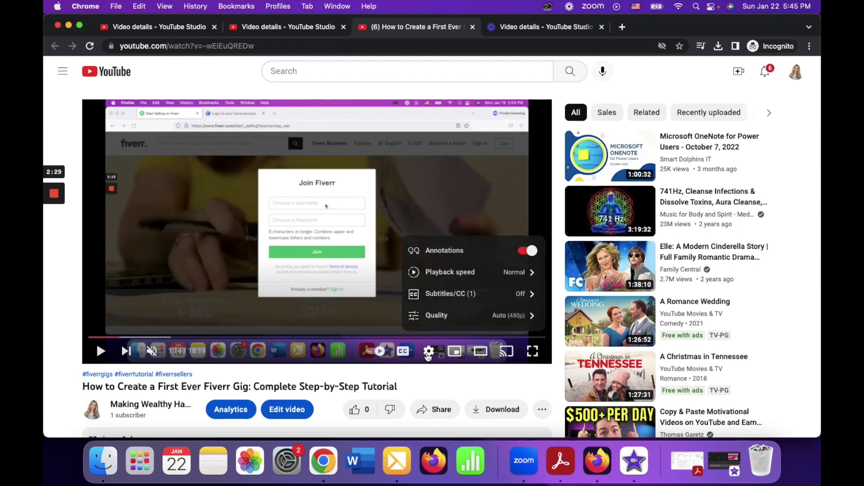
{"action": "left_click", "coordinate": [530, 320]}
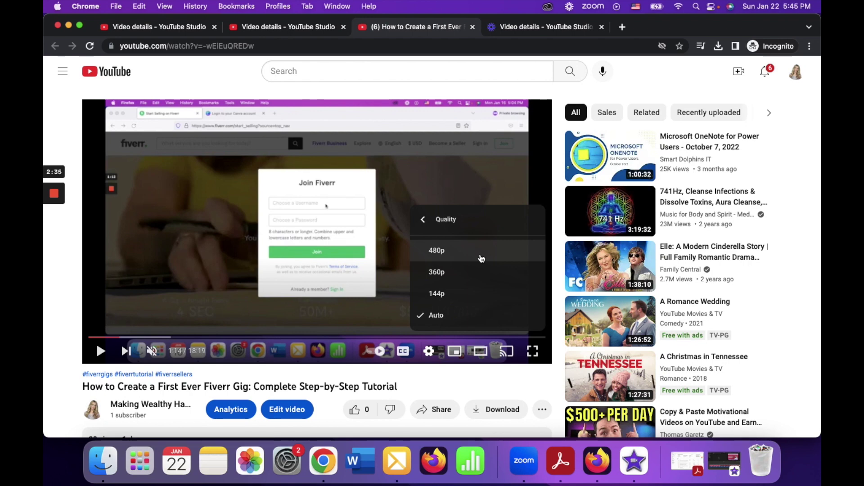
{"action": "left_click", "coordinate": [642, 94]}
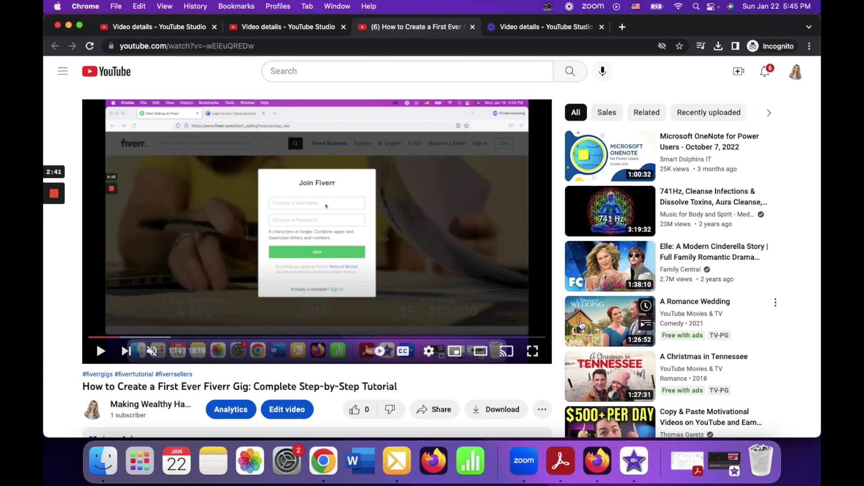
Recheck the player's quality options, then return to the tutorial's Studio Video details page.
{"action": "left_click", "coordinate": [428, 351]}
{"action": "left_click", "coordinate": [509, 317]}
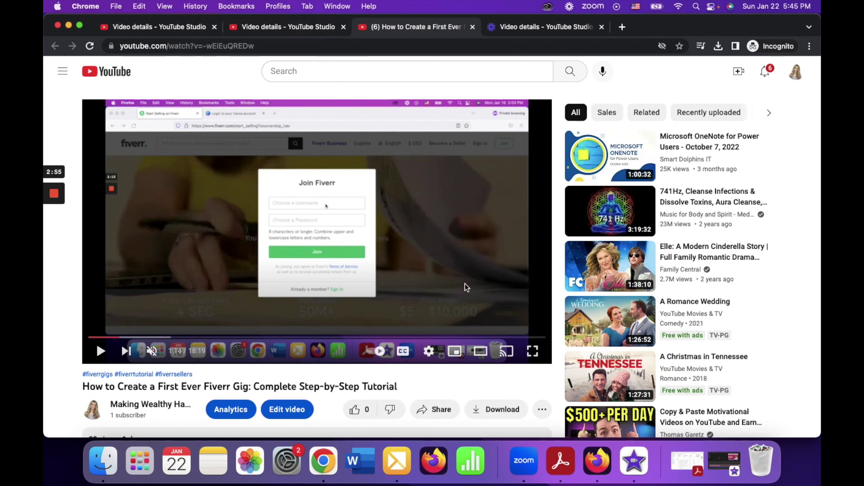
{"action": "left_click", "coordinate": [430, 356]}
{"action": "left_click", "coordinate": [285, 26]}
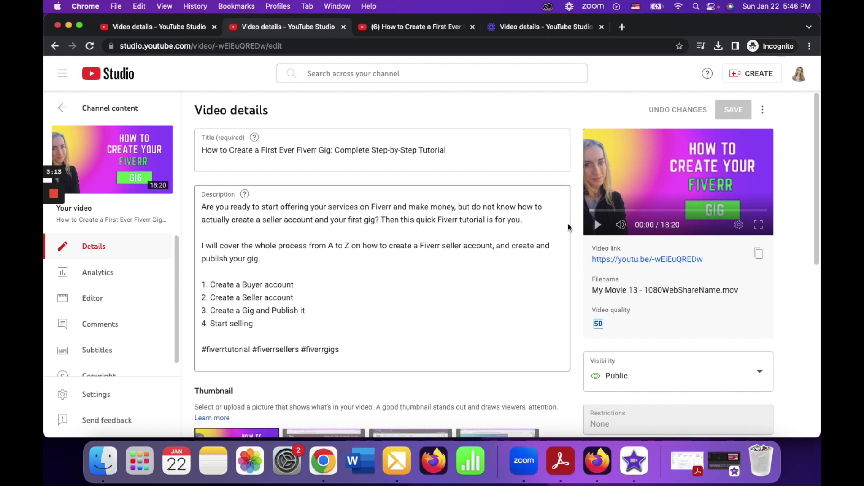
{"action": "left_click", "coordinate": [381, 30]}
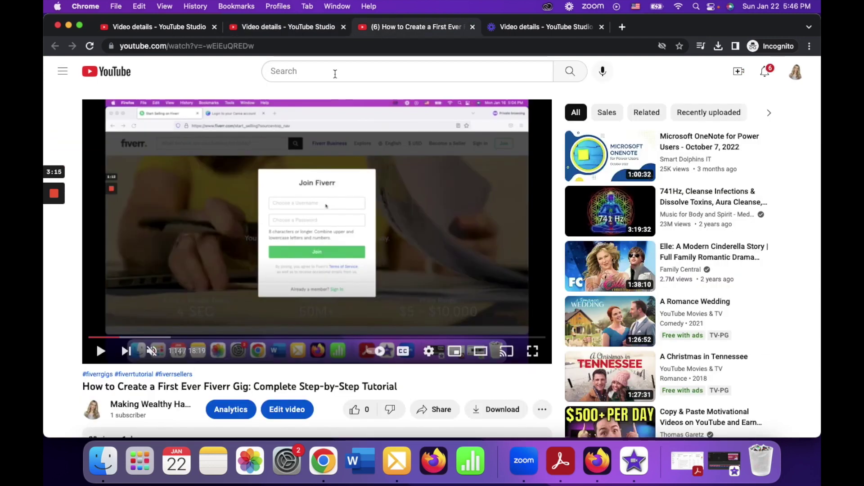